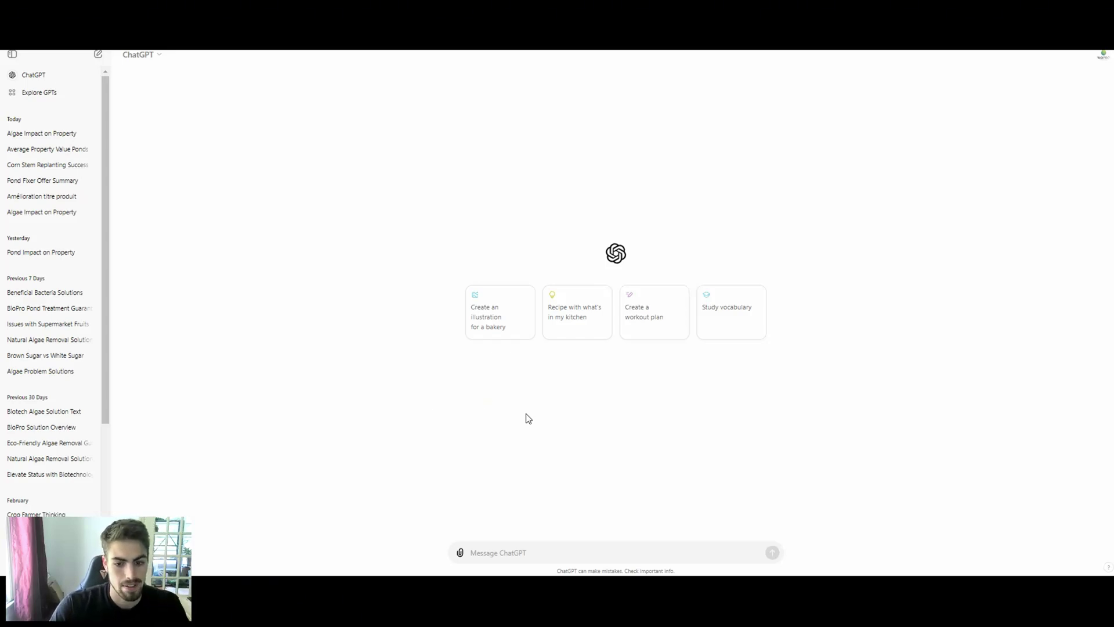
# - Paste the question about monthly property value lost to an algae-filled lake into the new chat
pyautogui.click(530, 552)
pyautogui.write('What is the monthly bill that pond owner lose on their property value by having a lake full of algae')
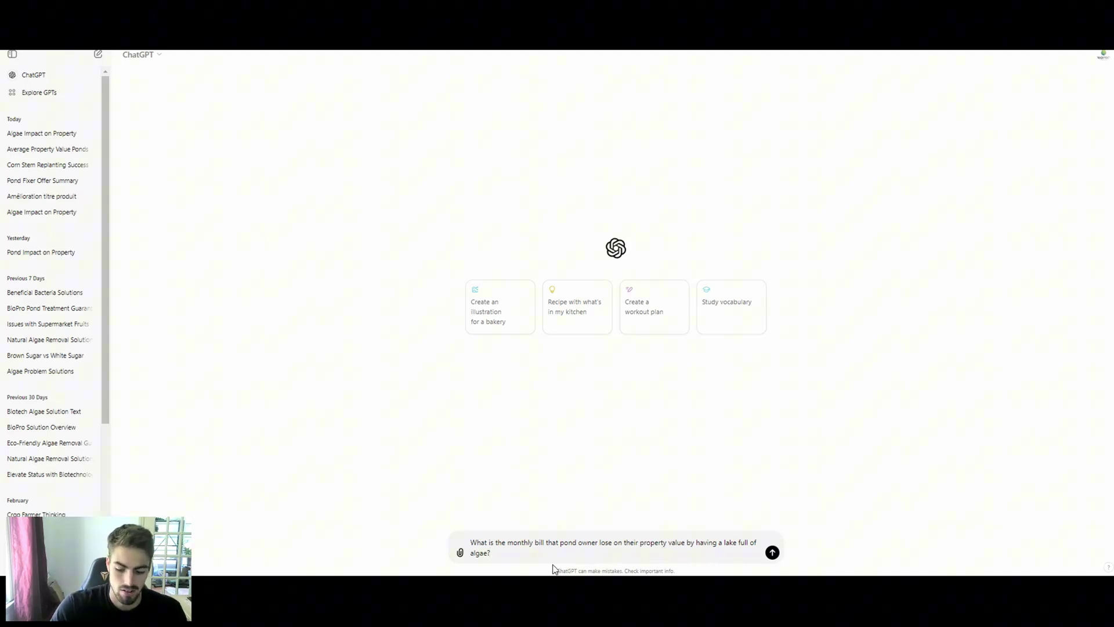
# - Send the algae property-value question and get ChatGPT's depreciation and cost estimate
pyautogui.press('Return')
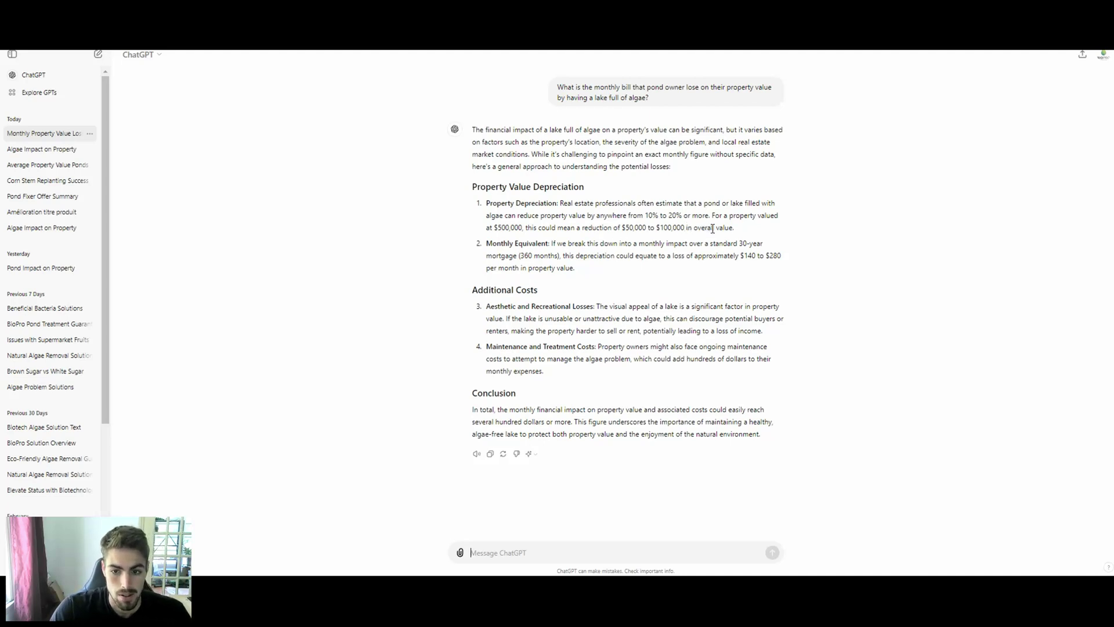
pyautogui.moveTo(487, 244); pyautogui.dragTo(550, 244)
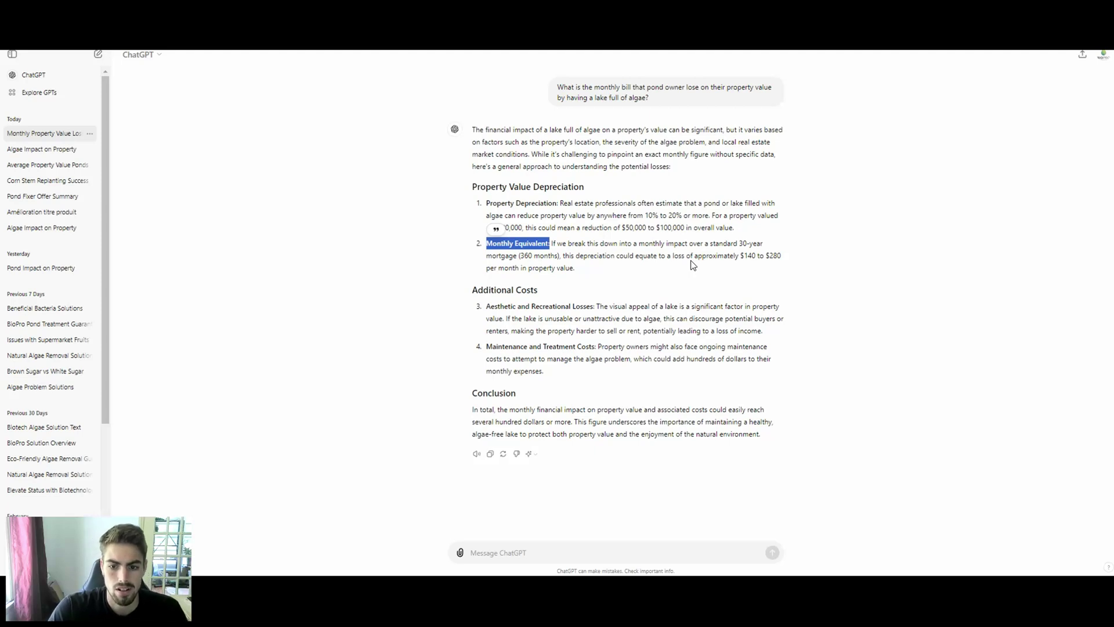
pyautogui.moveTo(737, 256); pyautogui.dragTo(782, 256)
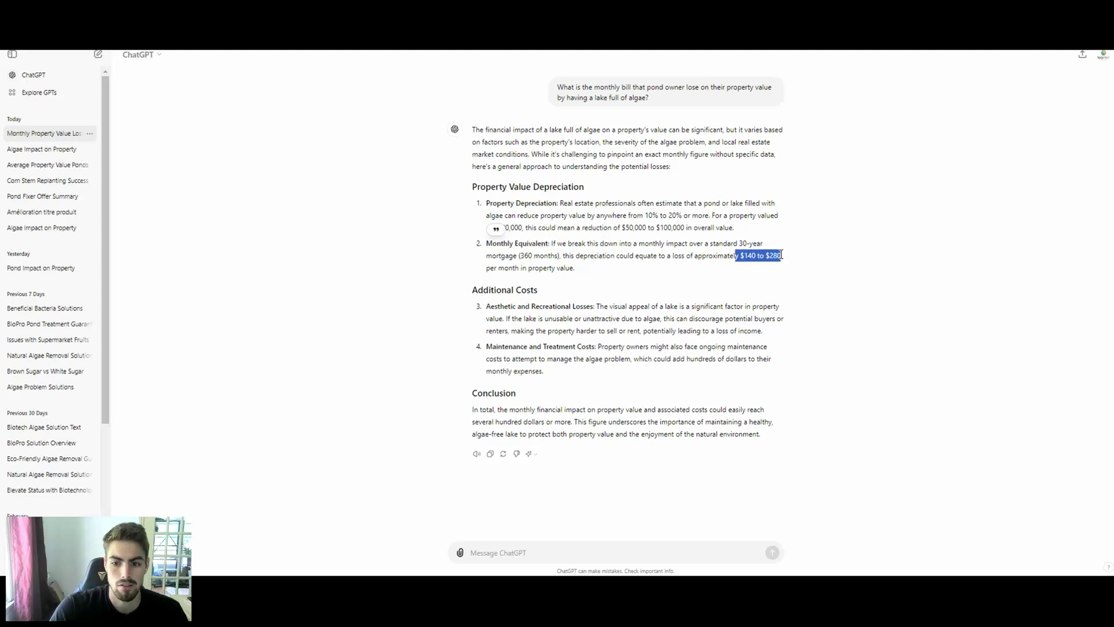
pyautogui.moveTo(487, 268); pyautogui.dragTo(575, 268)
pyautogui.click(637, 285)
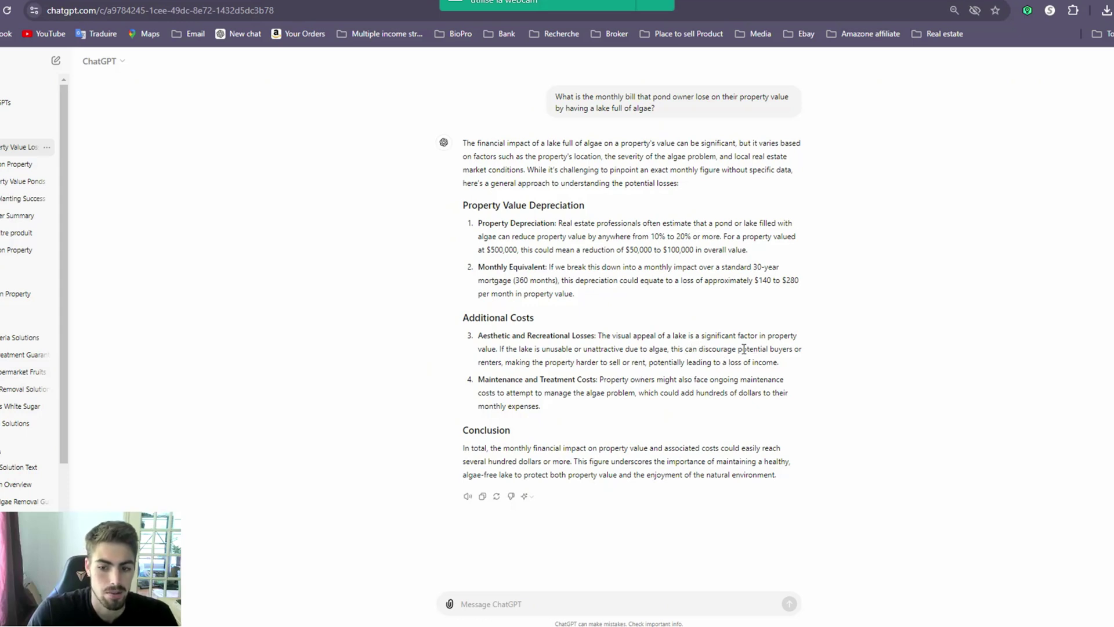
pyautogui.moveTo(721, 349); pyautogui.dragTo(802, 348)
pyautogui.moveTo(481, 362); pyautogui.dragTo(642, 361)
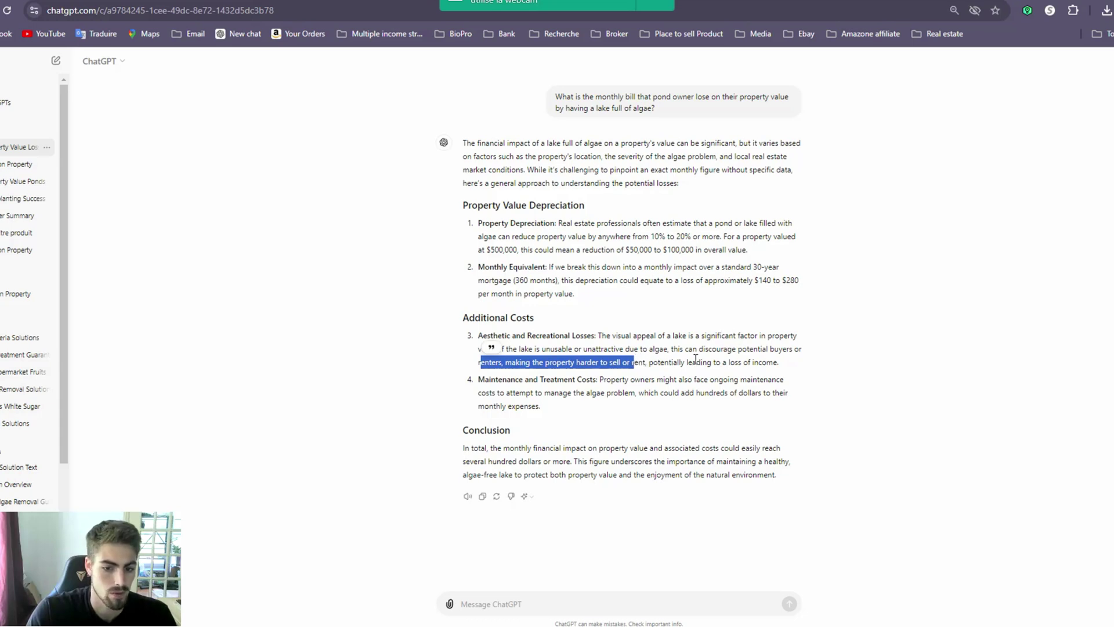
pyautogui.click(538, 393)
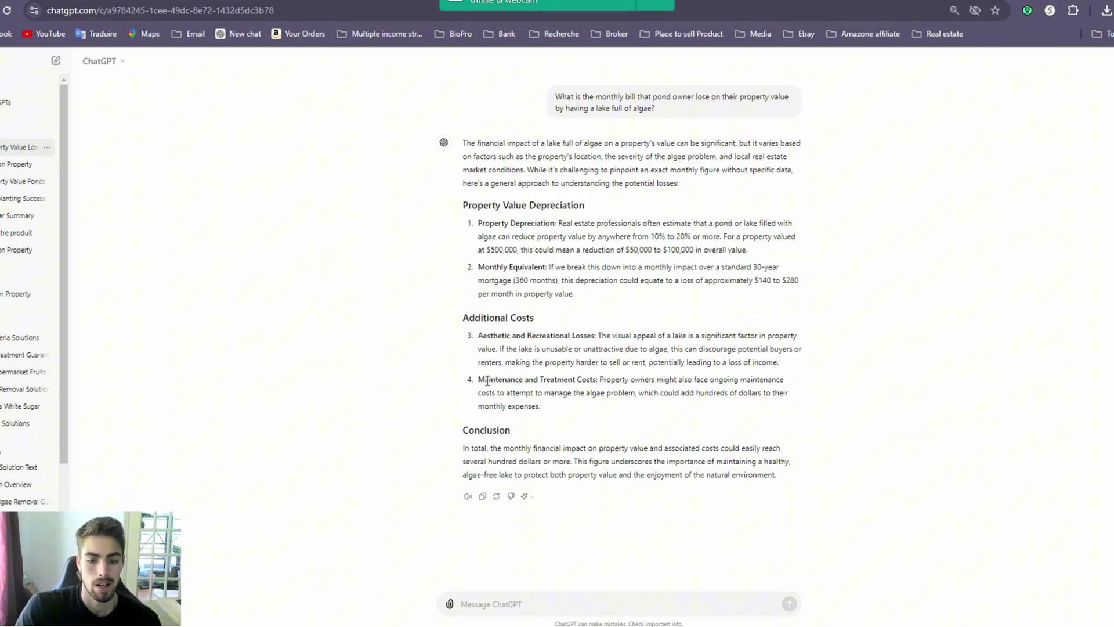
pyautogui.moveTo(484, 380); pyautogui.dragTo(755, 399)
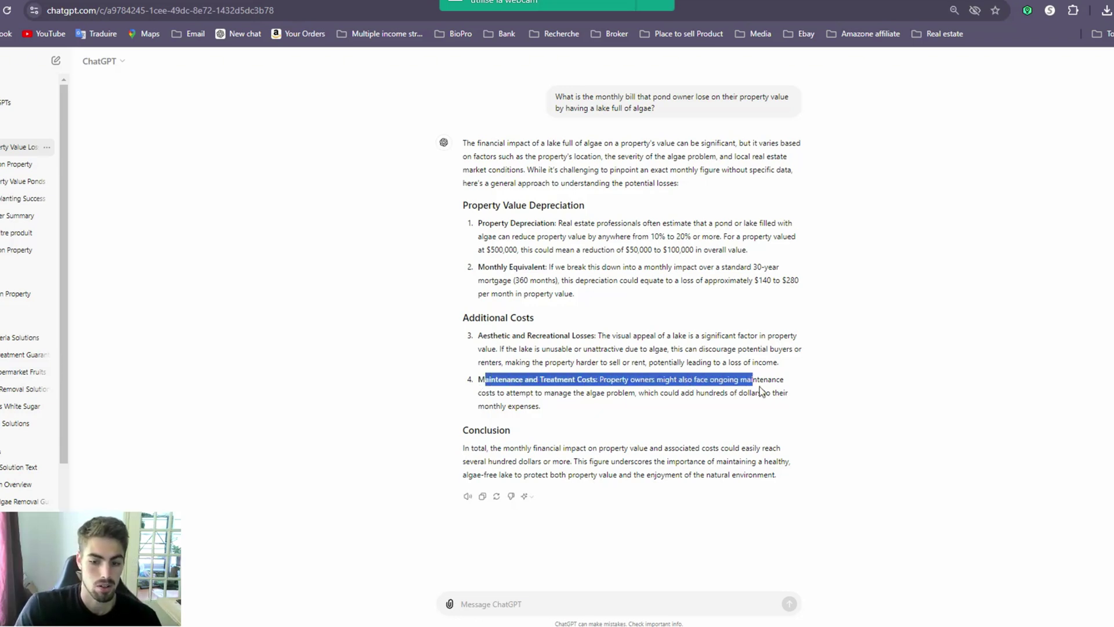
pyautogui.click(561, 409)
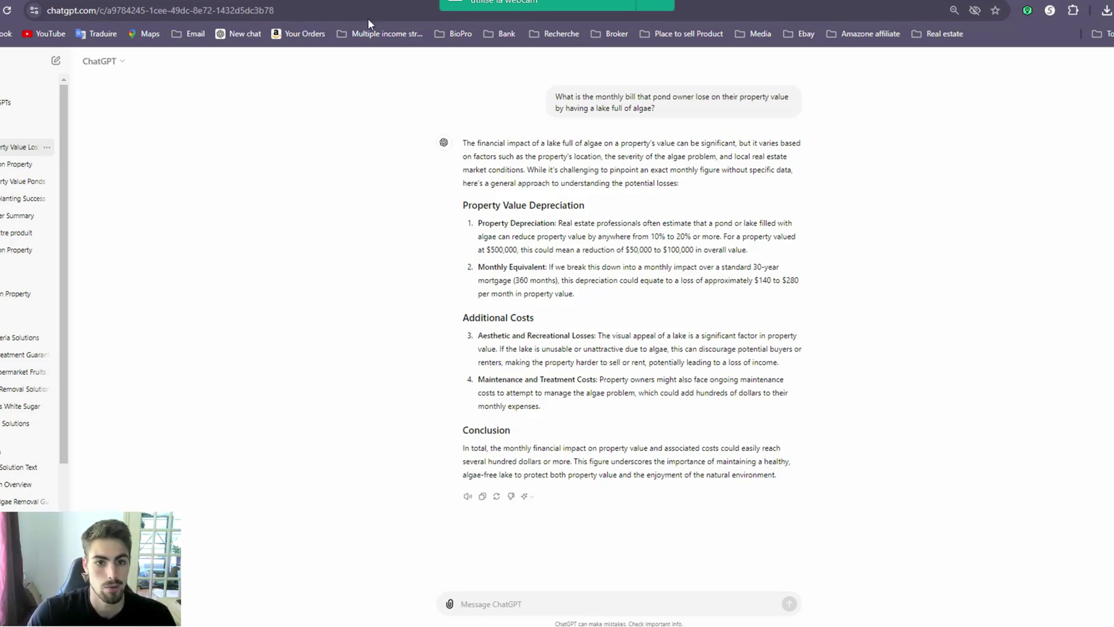
# - Switch to the Press Pros algae article and highlight the 11–17% house price decline finding
pyautogui.hotkey('ctrl', 'Tab')
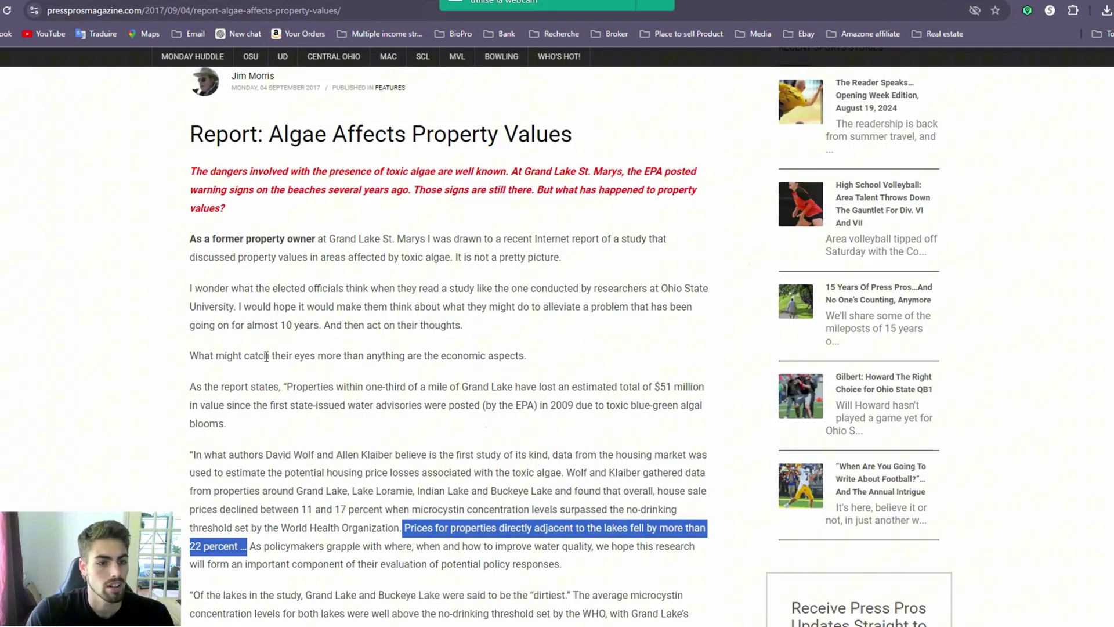
pyautogui.scroll(-1, 267, 355)
pyautogui.scroll(1, 267, 355)
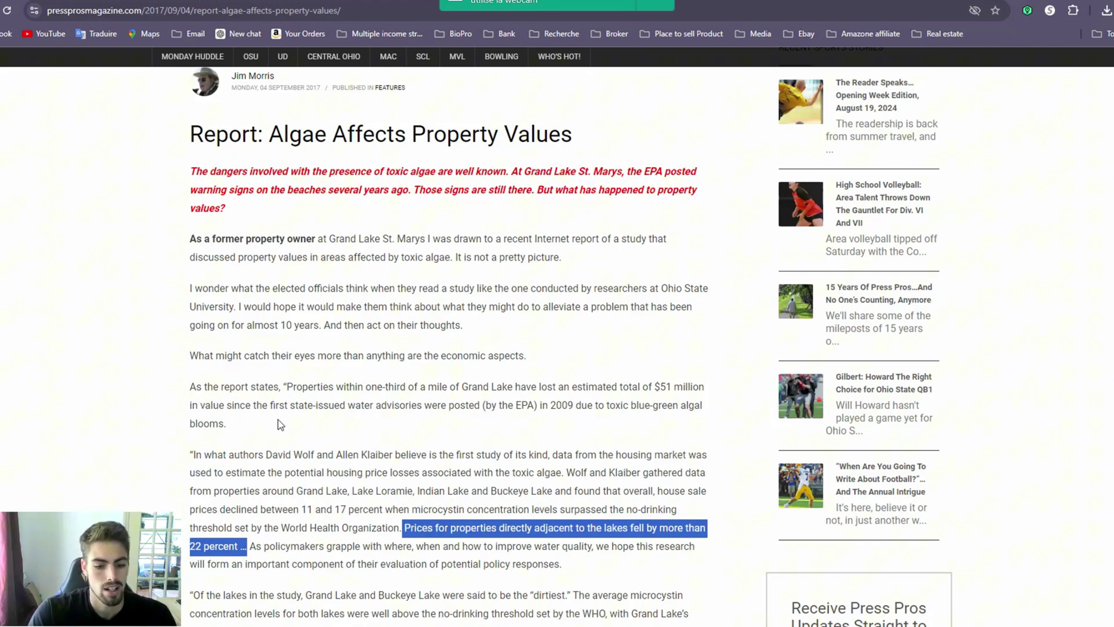
pyautogui.scroll(-2, 278, 420)
pyautogui.scroll(3, 365, 399)
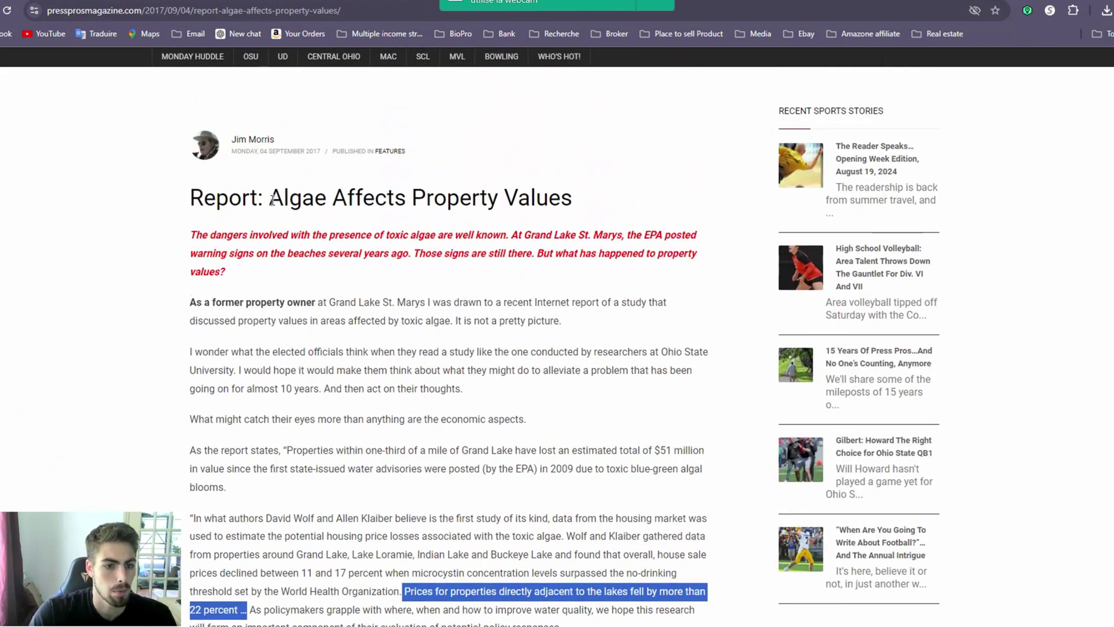
pyautogui.moveTo(590, 205); pyautogui.dragTo(403, 199)
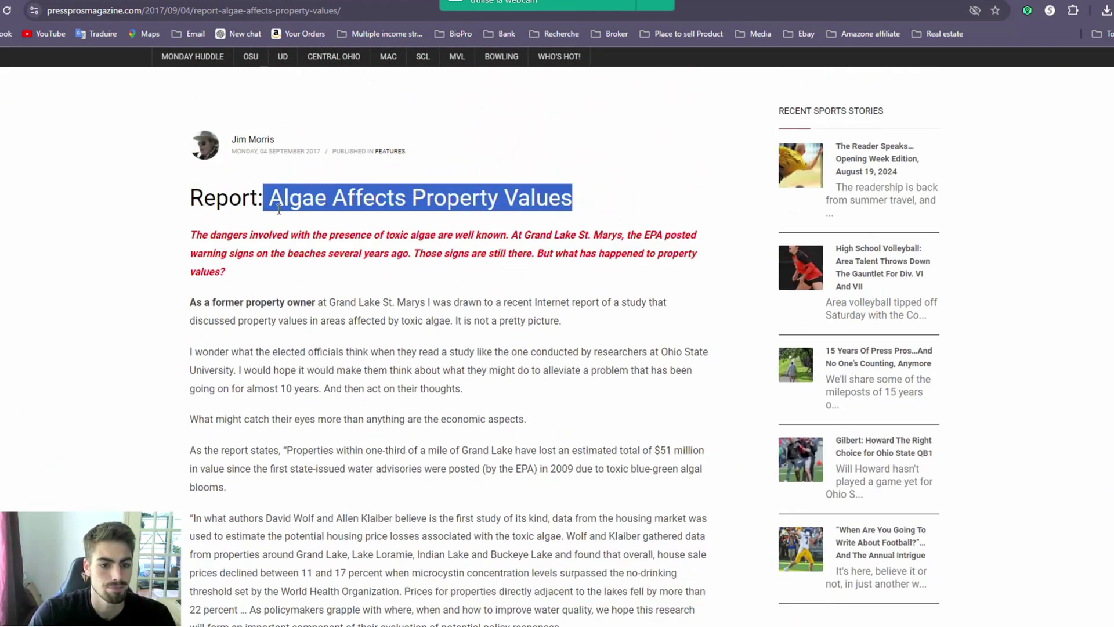
pyautogui.click(305, 231)
pyautogui.scroll(-3, 408, 348)
pyautogui.scroll(-3, 408, 348)
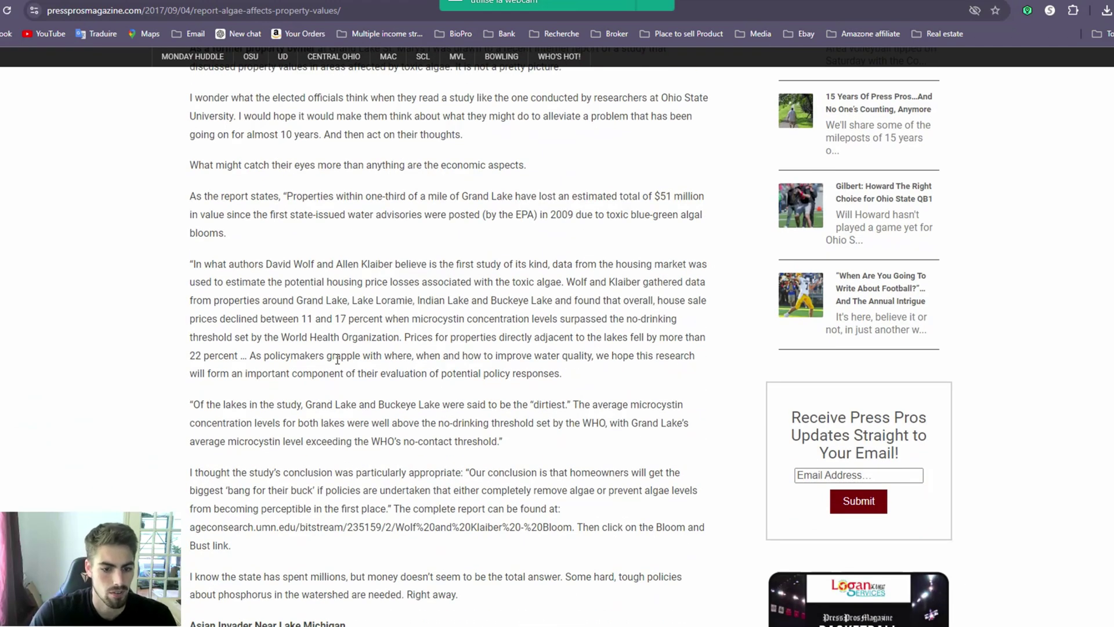
pyautogui.moveTo(353, 301)
pyautogui.mouseDown()
pyautogui.moveTo(698, 302)
pyautogui.moveTo(423, 318)
pyautogui.mouseUp()
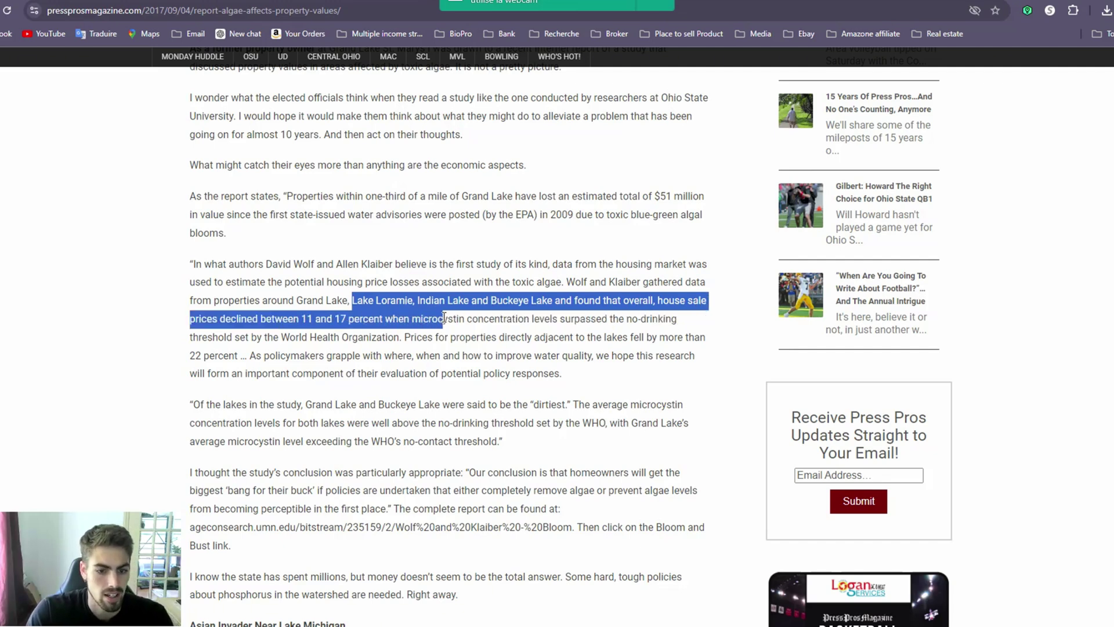
pyautogui.moveTo(424, 318)
pyautogui.mouseDown()
pyautogui.moveTo(485, 320)
pyautogui.moveTo(404, 338)
pyautogui.mouseUp()
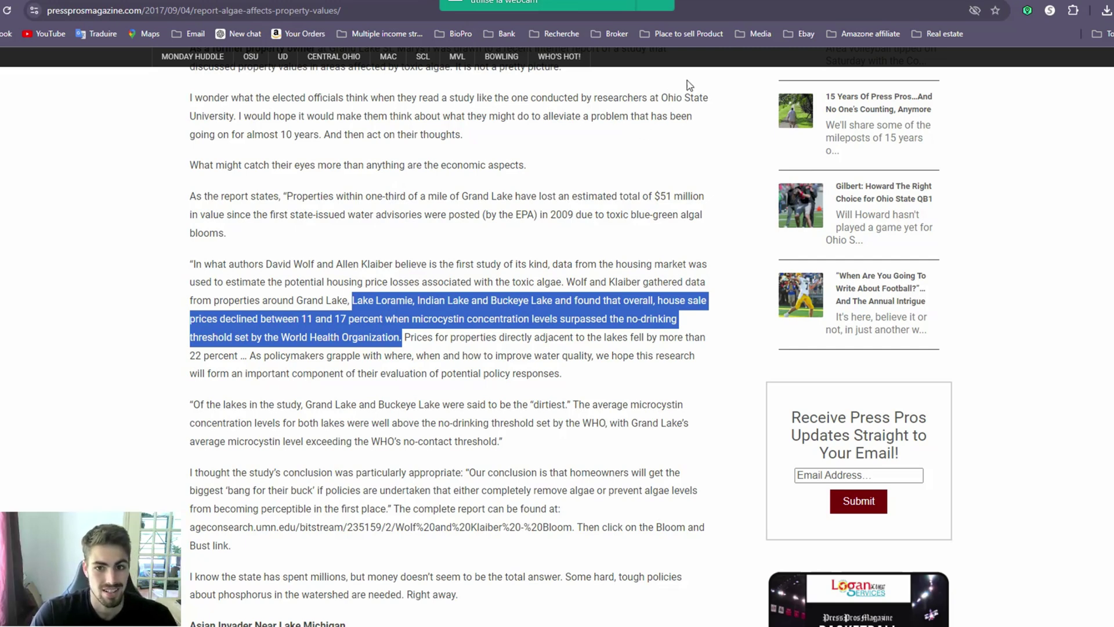
# - Switch to the Wolf and Klaiber 'Bloom and Bust' study PDF
pyautogui.hotkey('ctrl', 'Tab')
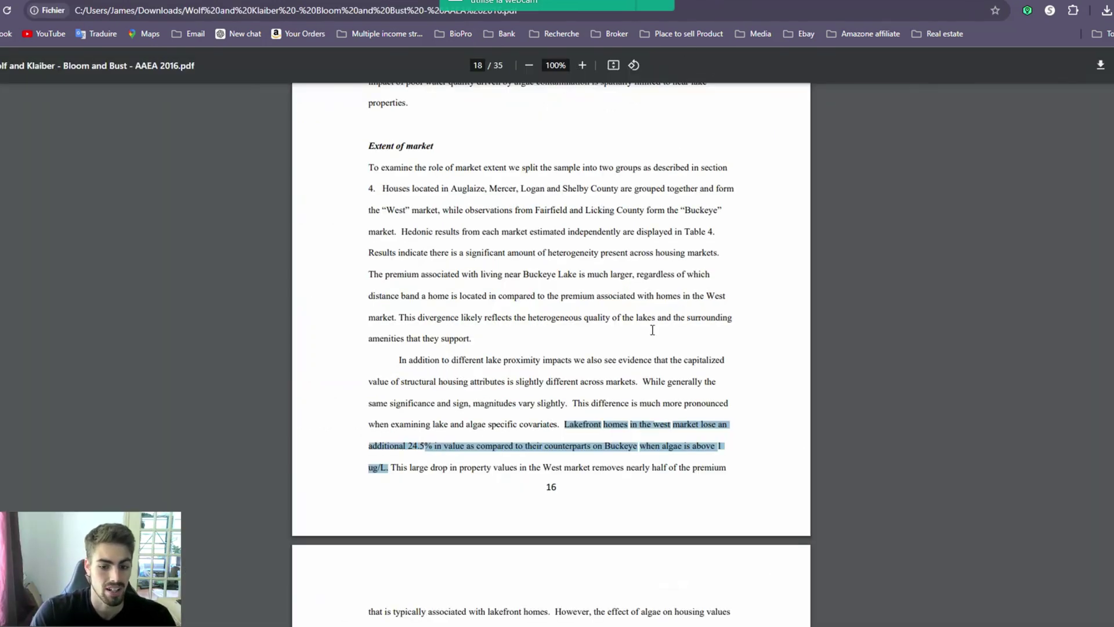
pyautogui.scroll(1, 505, 366)
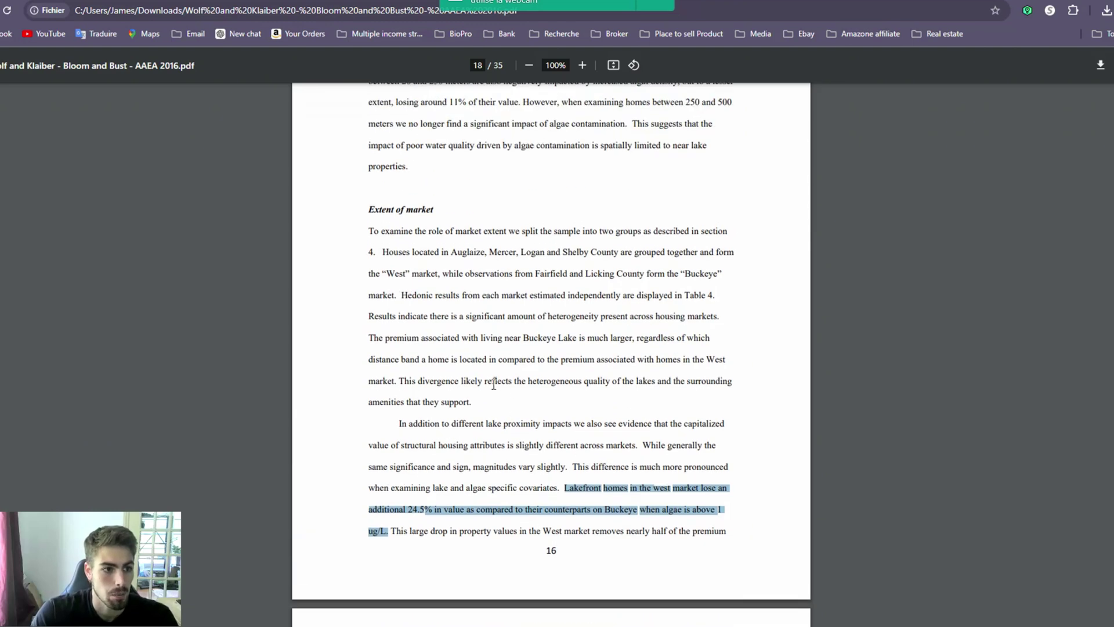
pyautogui.scroll(-2, 540, 373)
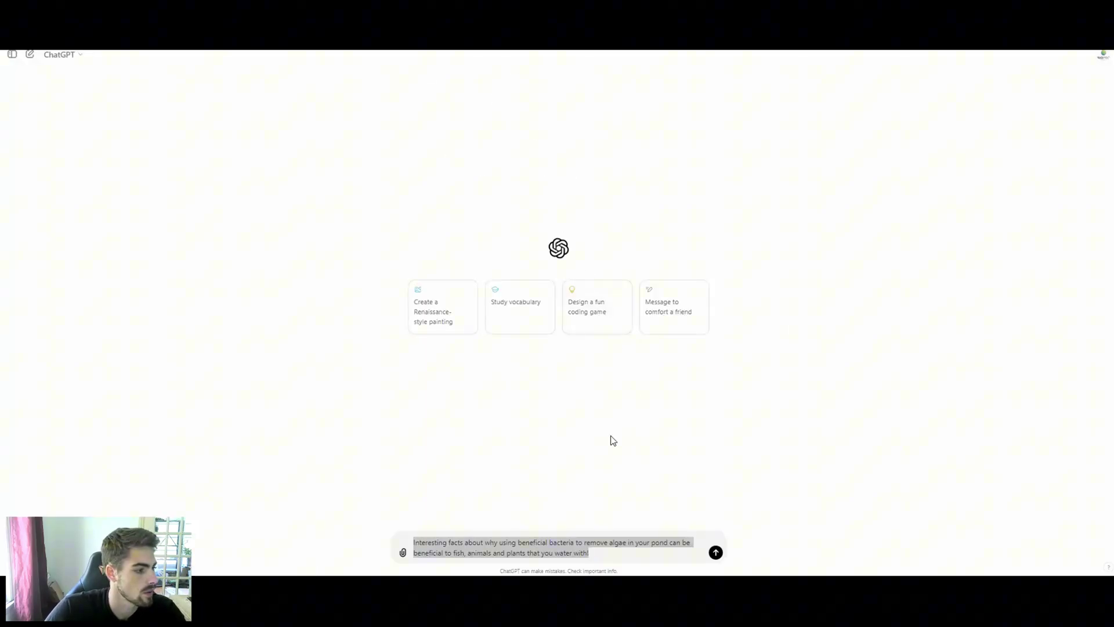
# - Clear the highlight on the drafted beneficial-bacteria prompt in the message box
pyautogui.click(555, 523)
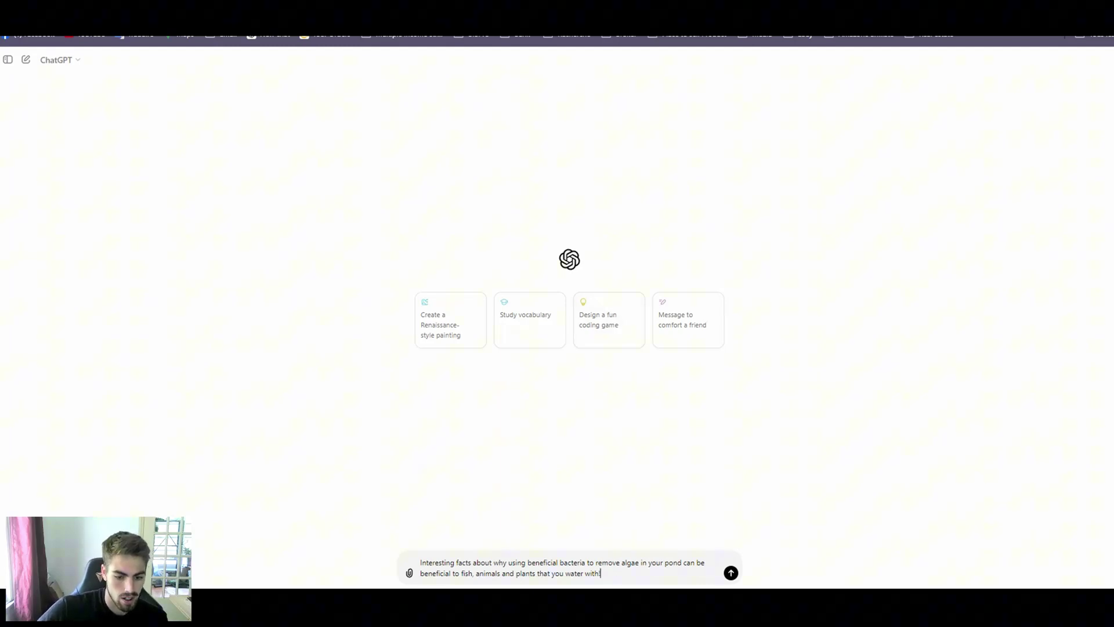
# - Send the beneficial-bacteria question, then highlight the answer's Improved Oxygen Levels heading
pyautogui.press('Return')
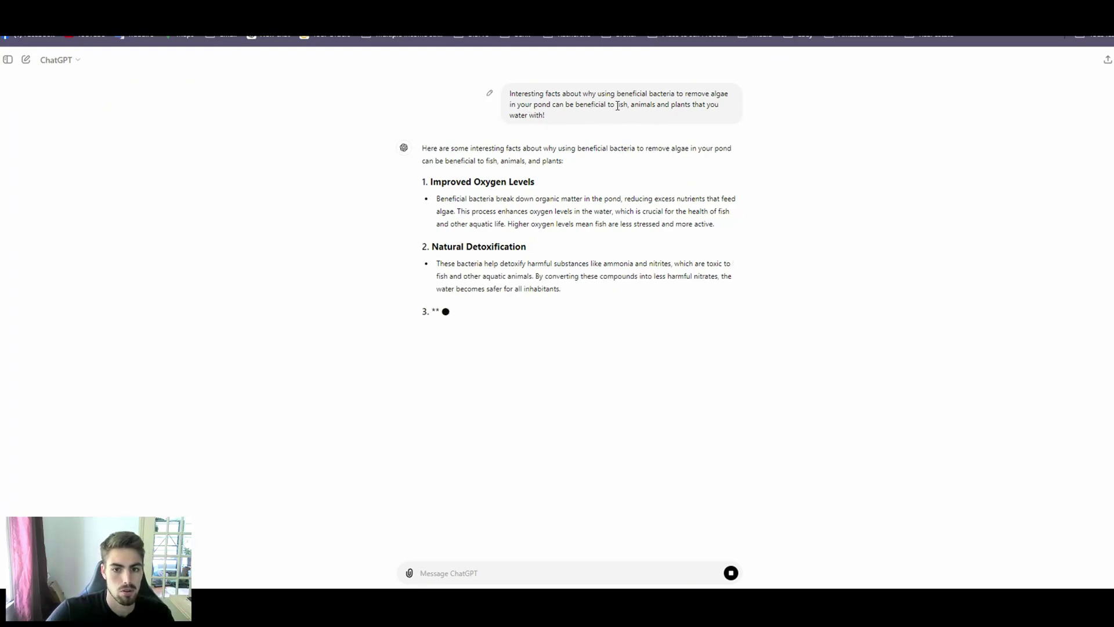
pyautogui.moveTo(616, 105)
pyautogui.mouseDown()
pyautogui.moveTo(651, 105)
pyautogui.moveTo(547, 119)
pyautogui.mouseUp()
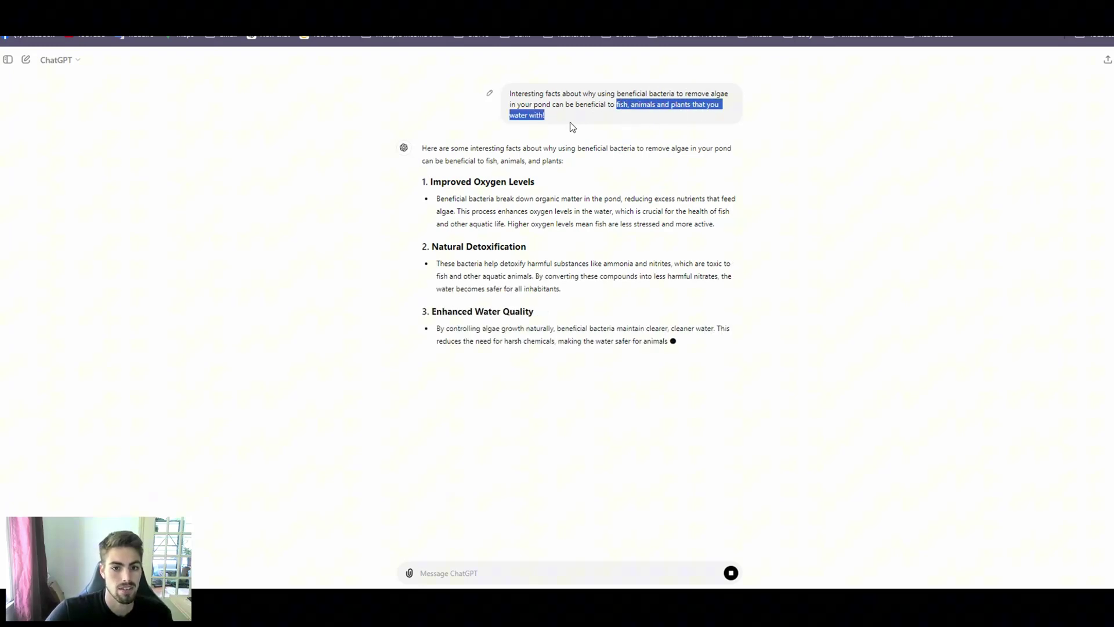
pyautogui.click(547, 120)
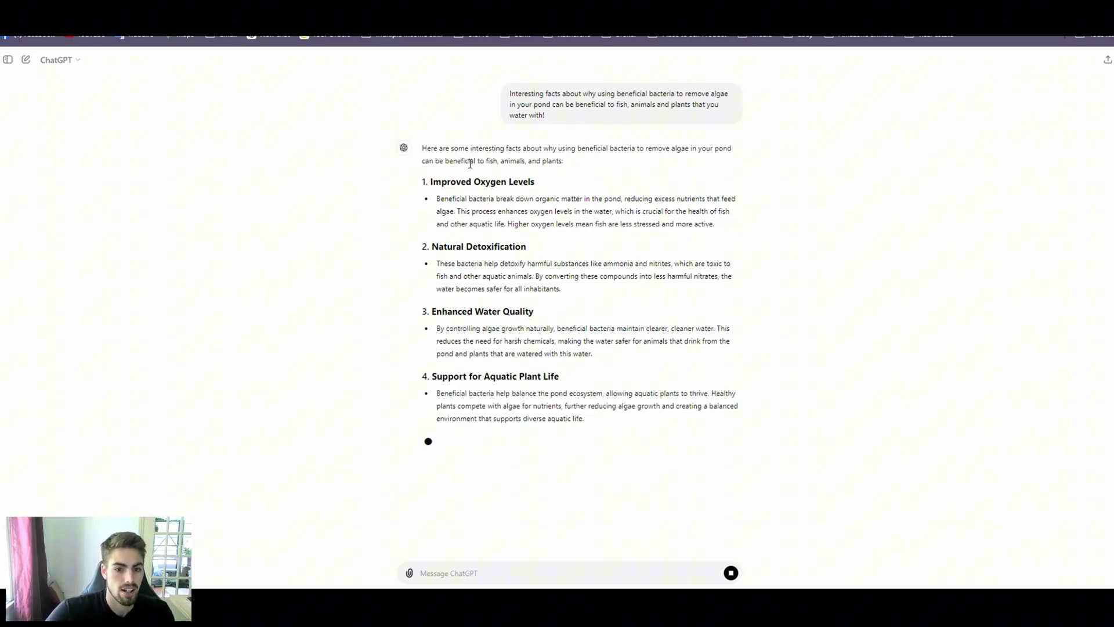
pyautogui.moveTo(430, 182); pyautogui.dragTo(535, 183)
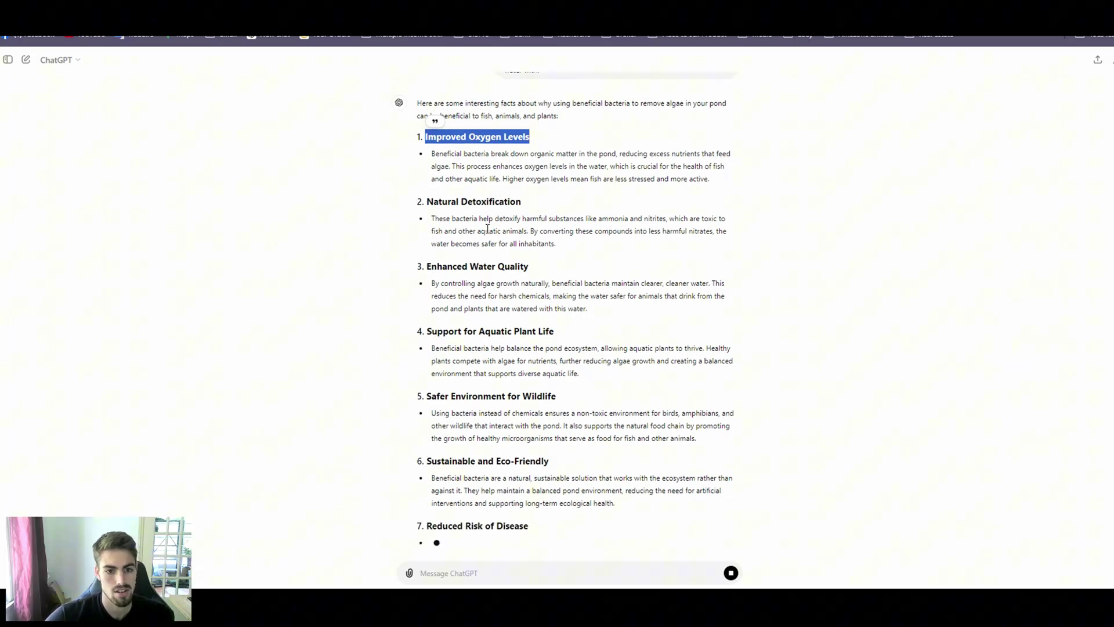
pyautogui.scroll(1, 487, 228)
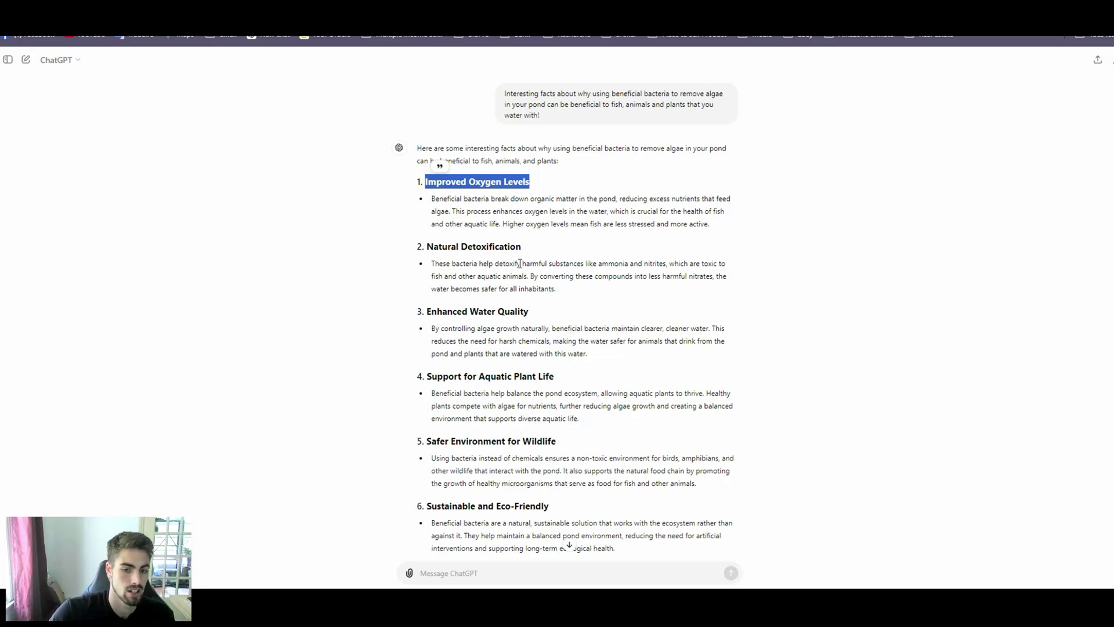
pyautogui.click(558, 251)
pyautogui.moveTo(522, 248); pyautogui.dragTo(427, 246)
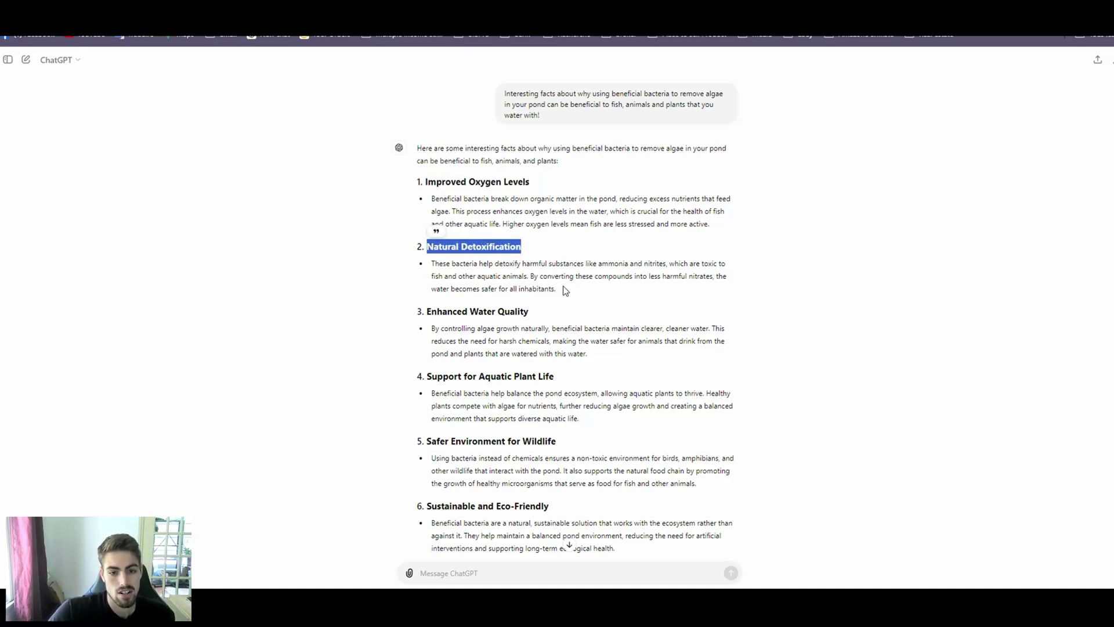
pyautogui.scroll(-1, 557, 311)
pyautogui.moveTo(528, 252); pyautogui.dragTo(431, 251)
pyautogui.click(533, 329)
pyautogui.scroll(1, 539, 314)
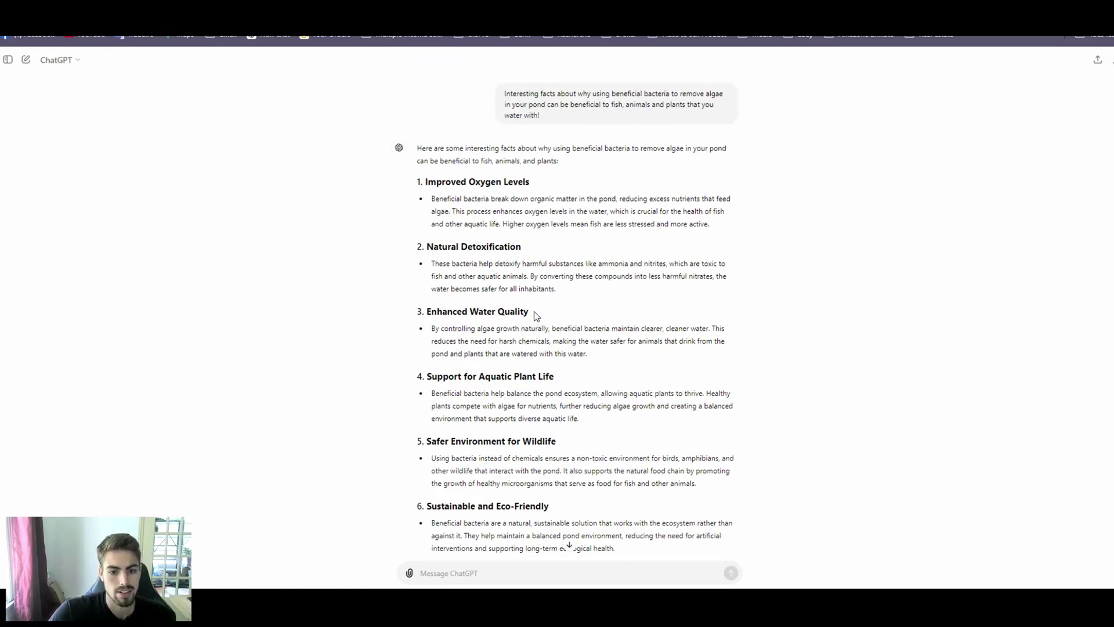
pyautogui.moveTo(528, 312); pyautogui.dragTo(428, 312)
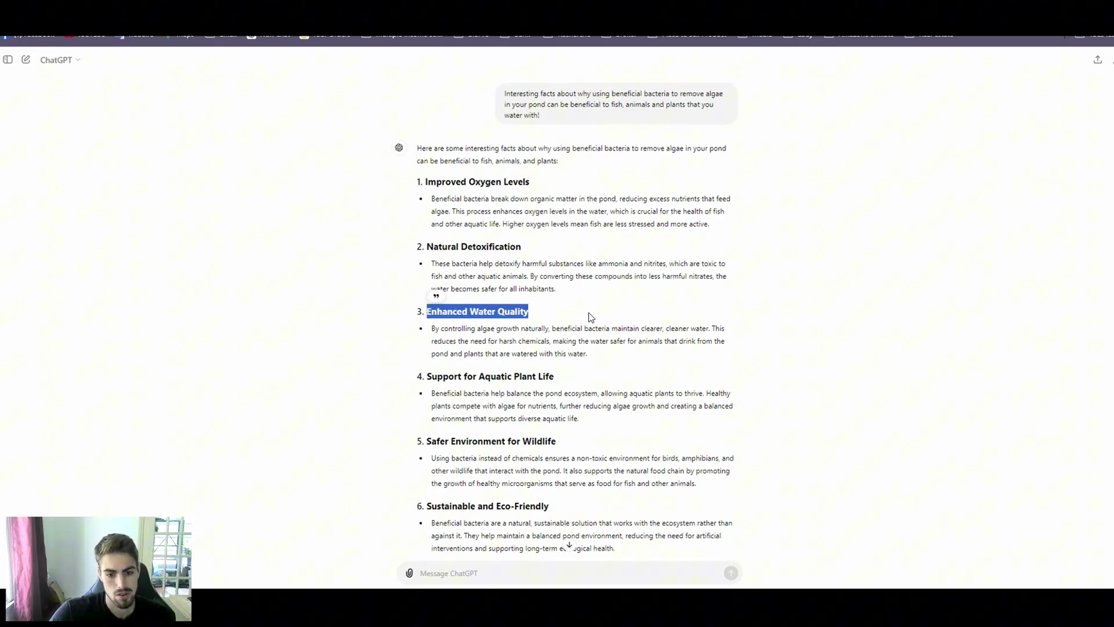
pyautogui.moveTo(428, 377); pyautogui.dragTo(552, 376)
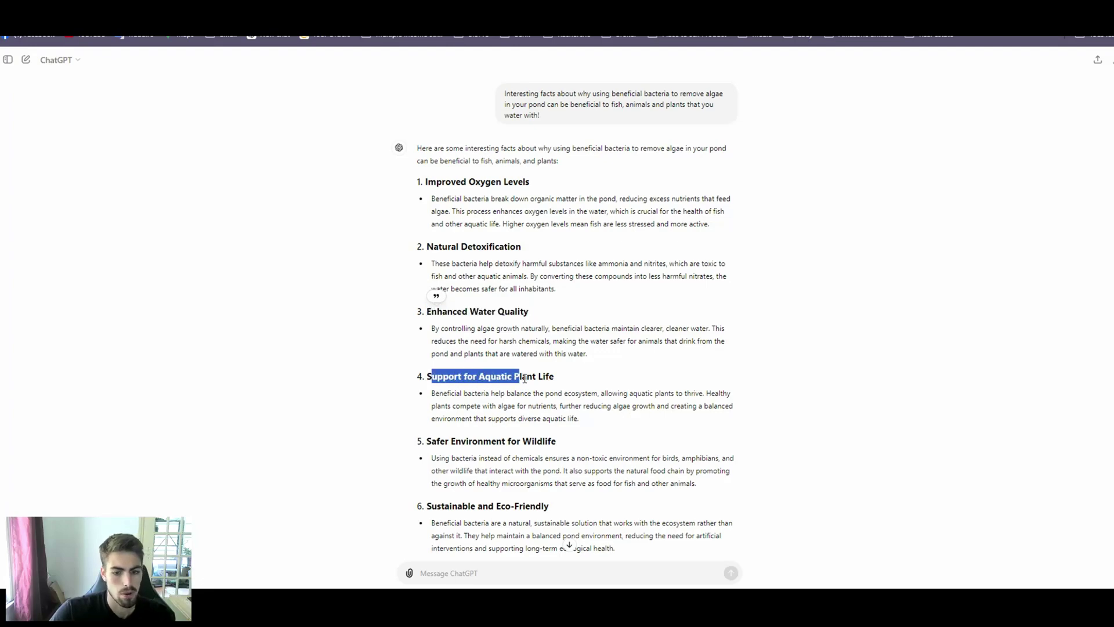
pyautogui.scroll(-2, 552, 376)
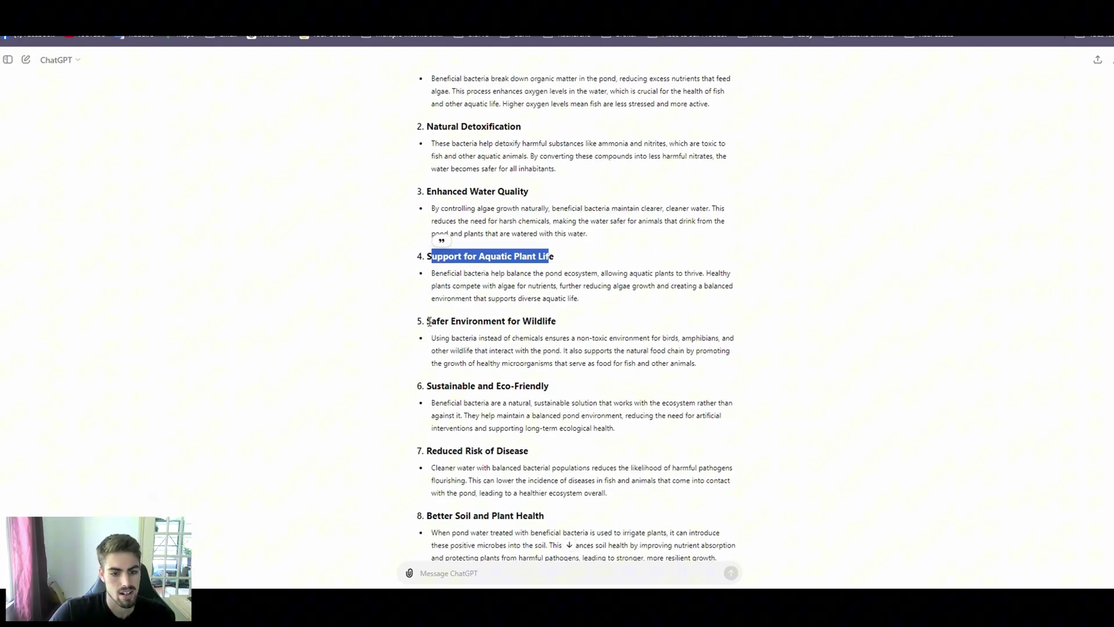
pyautogui.moveTo(429, 322); pyautogui.dragTo(564, 324)
pyautogui.scroll(-1, 575, 326)
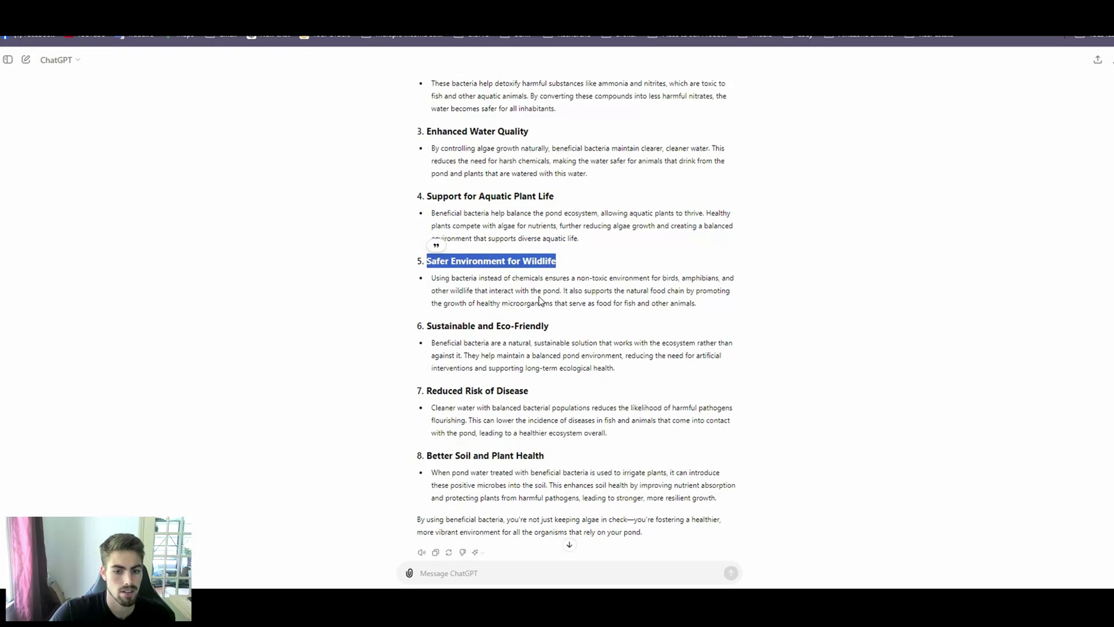
pyautogui.scroll(-1, 531, 292)
pyautogui.moveTo(437, 296); pyautogui.dragTo(549, 297)
pyautogui.click(560, 296)
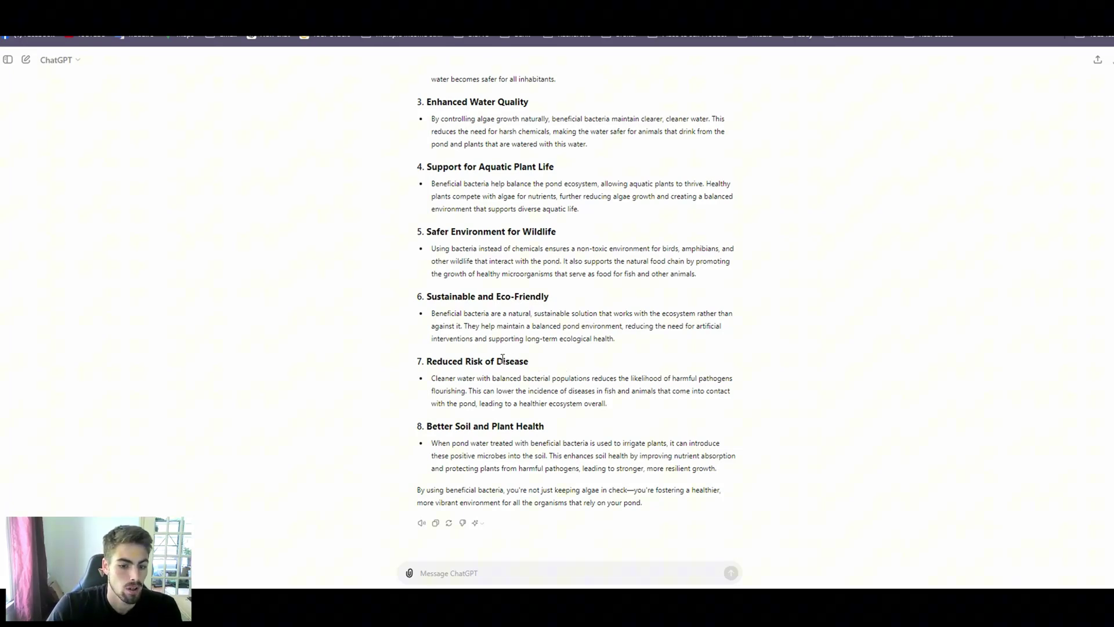
pyautogui.moveTo(530, 363); pyautogui.dragTo(427, 360)
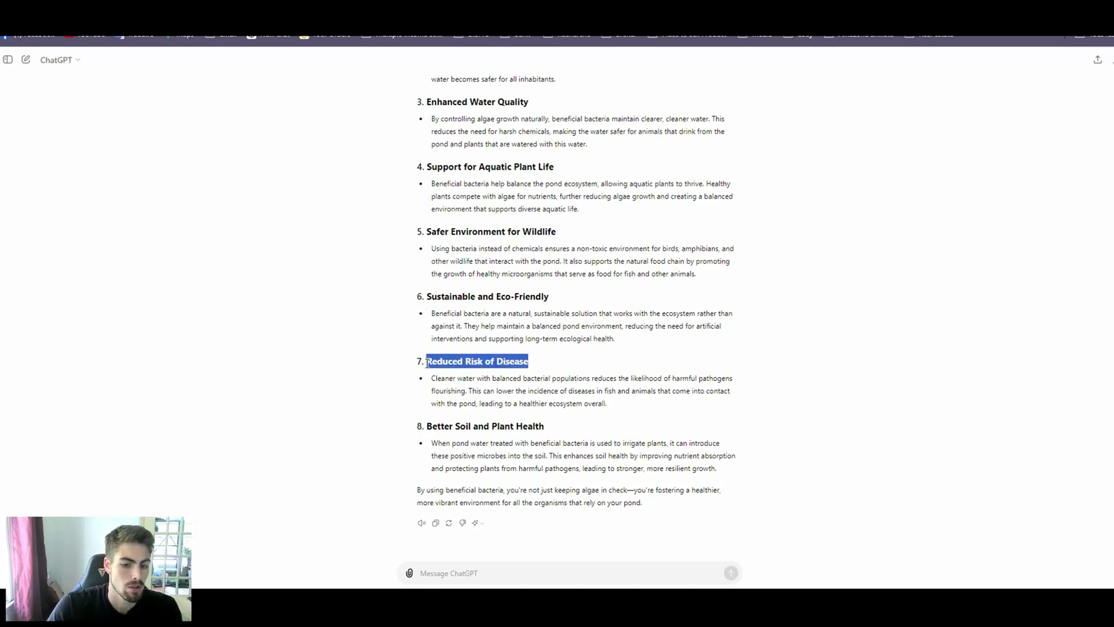
pyautogui.click(564, 359)
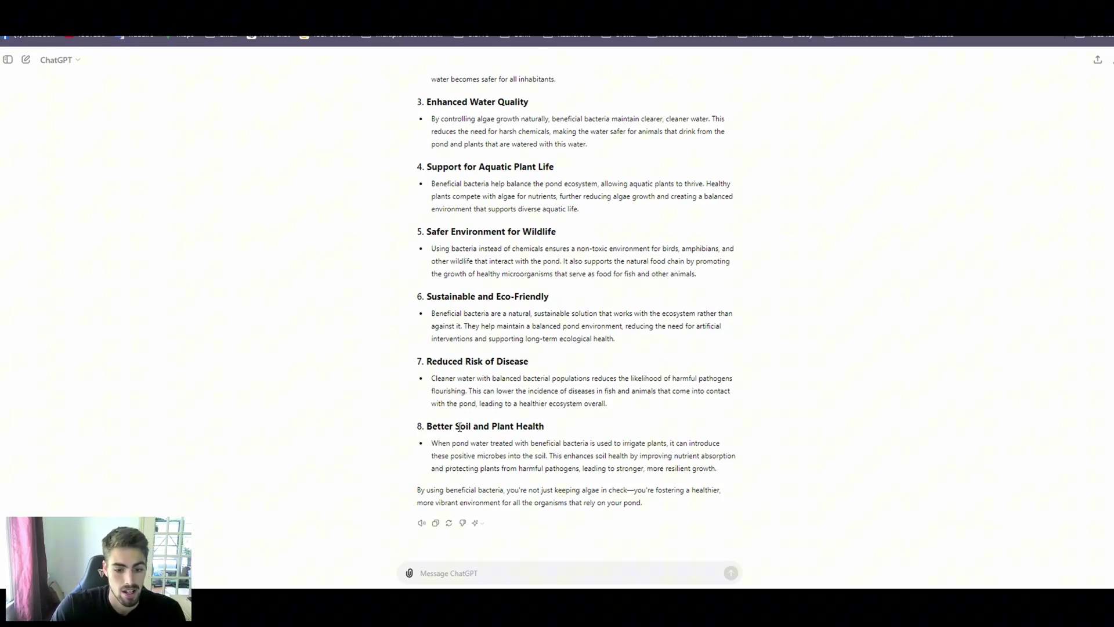
pyautogui.moveTo(426, 427); pyautogui.dragTo(547, 426)
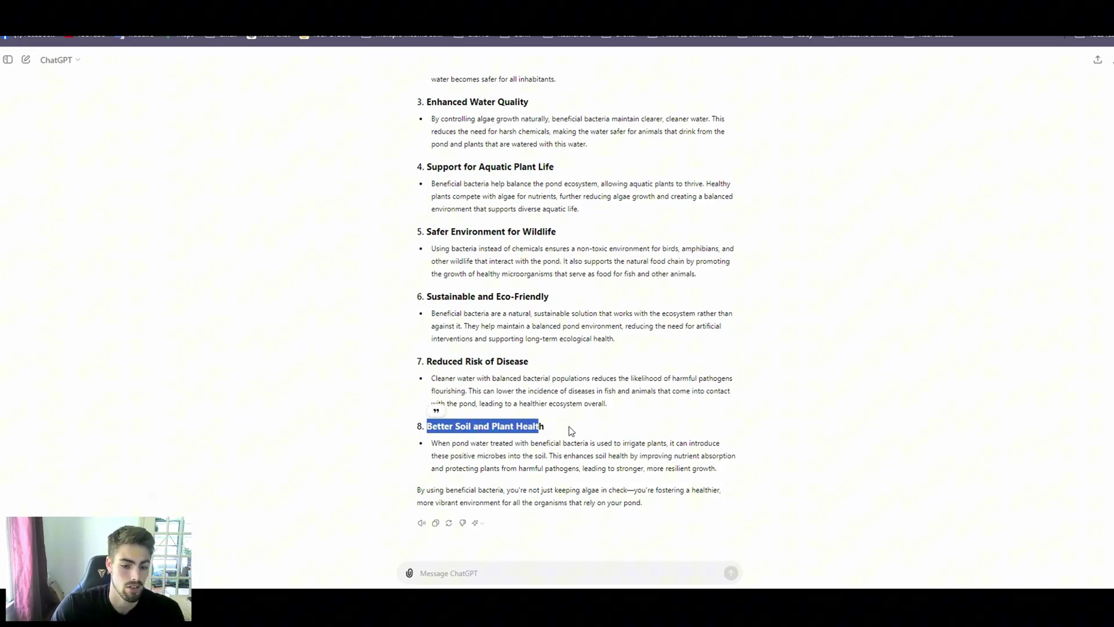
pyautogui.click(467, 452)
pyautogui.moveTo(426, 425); pyautogui.dragTo(546, 426)
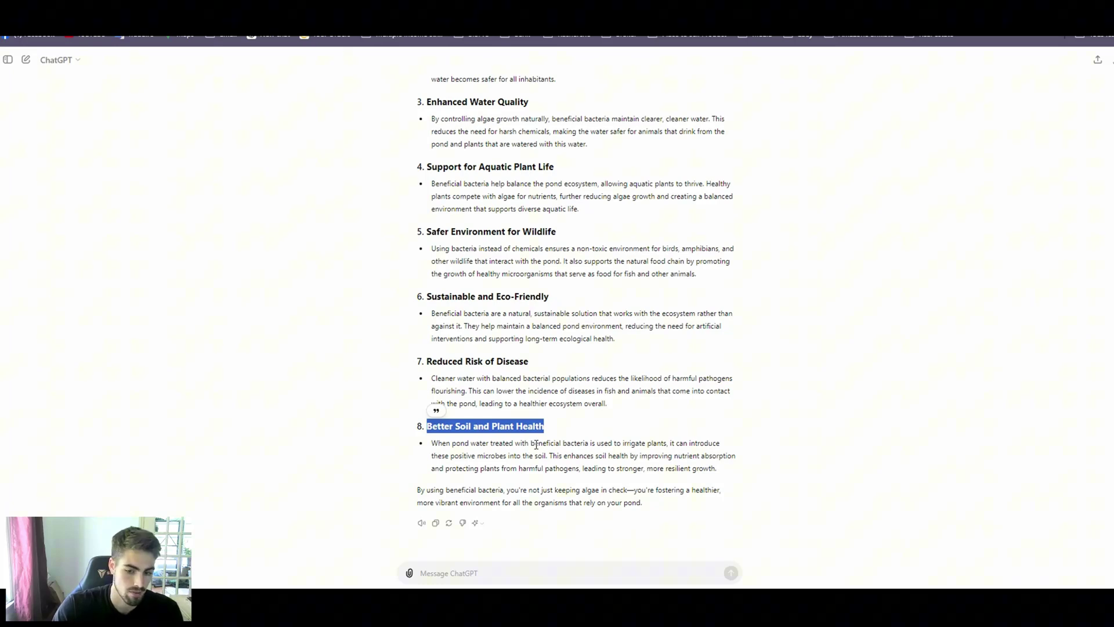
pyautogui.moveTo(533, 444); pyautogui.dragTo(589, 443)
pyautogui.click(642, 468)
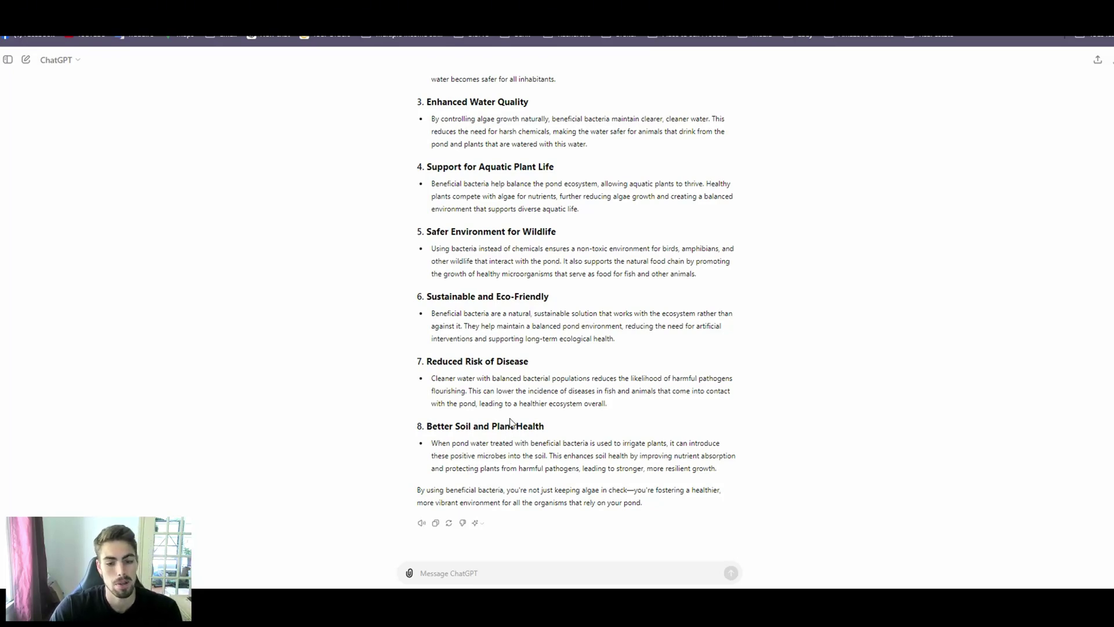
pyautogui.scroll(1, 553, 465)
pyautogui.scroll(2, 572, 487)
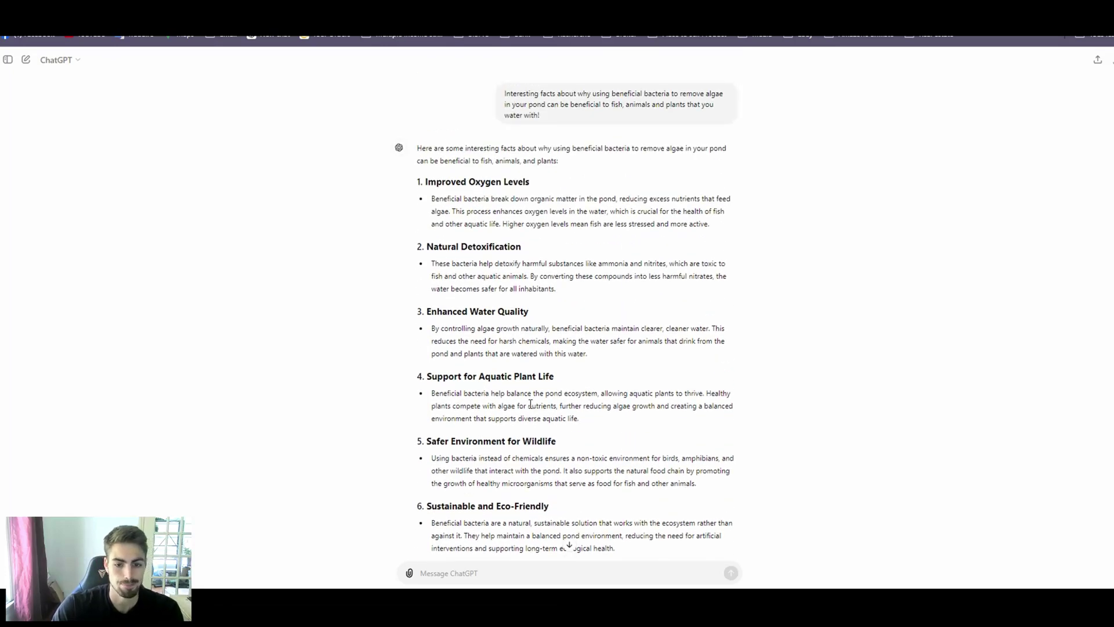
pyautogui.scroll(-2, 556, 395)
pyautogui.scroll(-1, 548, 383)
pyautogui.scroll(2, 546, 374)
pyautogui.scroll(1, 566, 374)
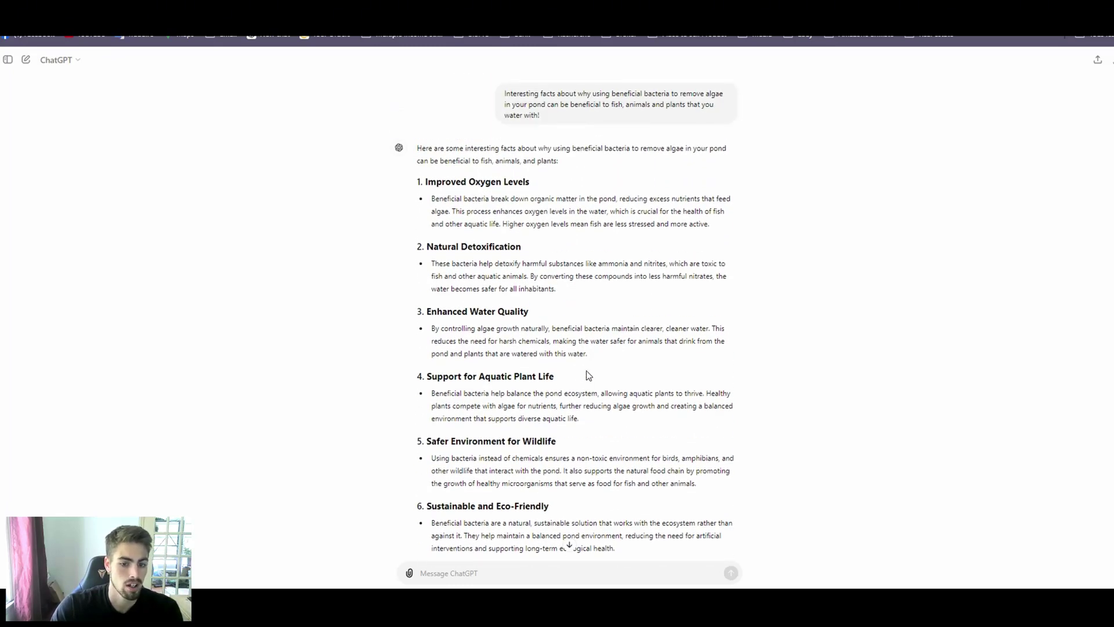